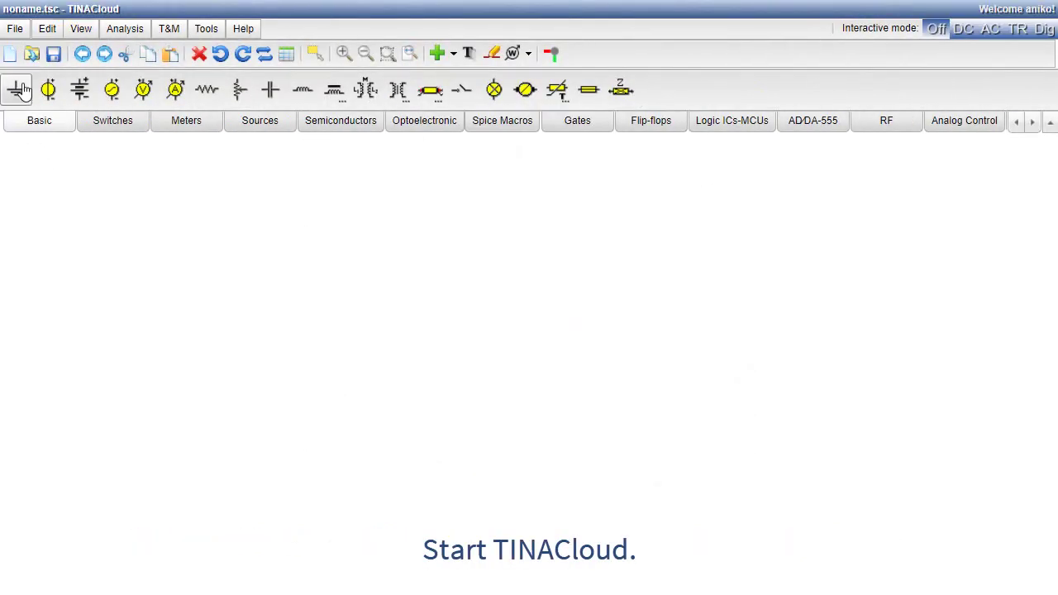
- Save the empty circuit under the new name THS4121_test_circuit in My Circuits
click(14, 28)
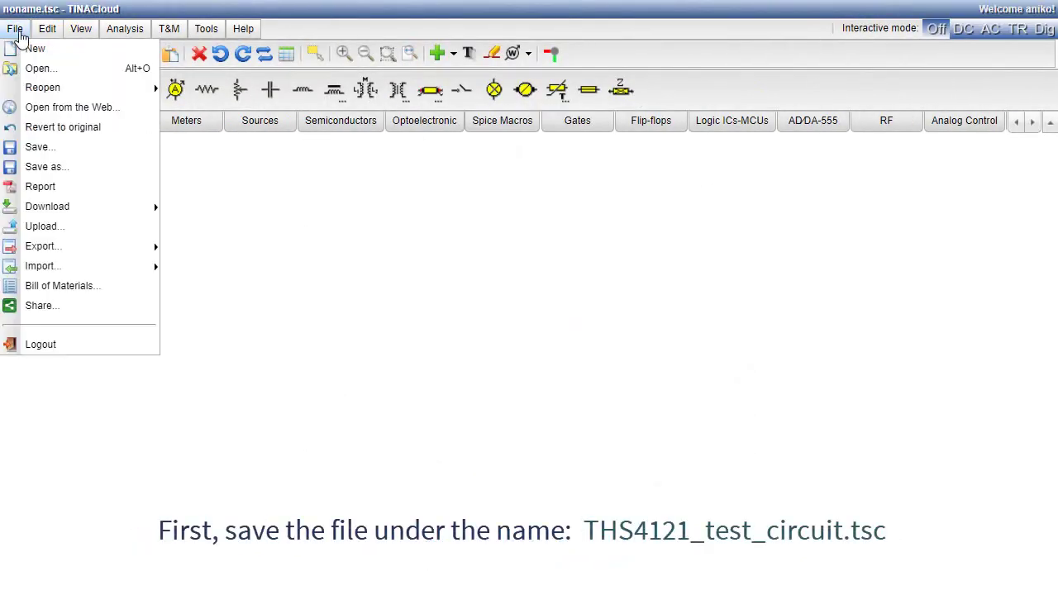
click(63, 167)
text(THS4121_)
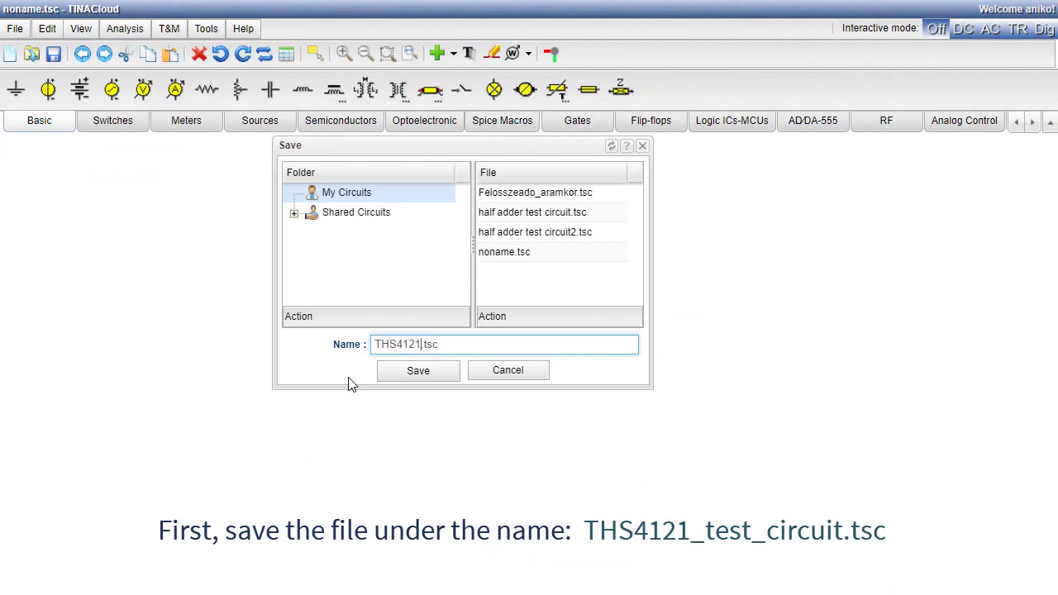
text(test_circuit)
click(418, 377)
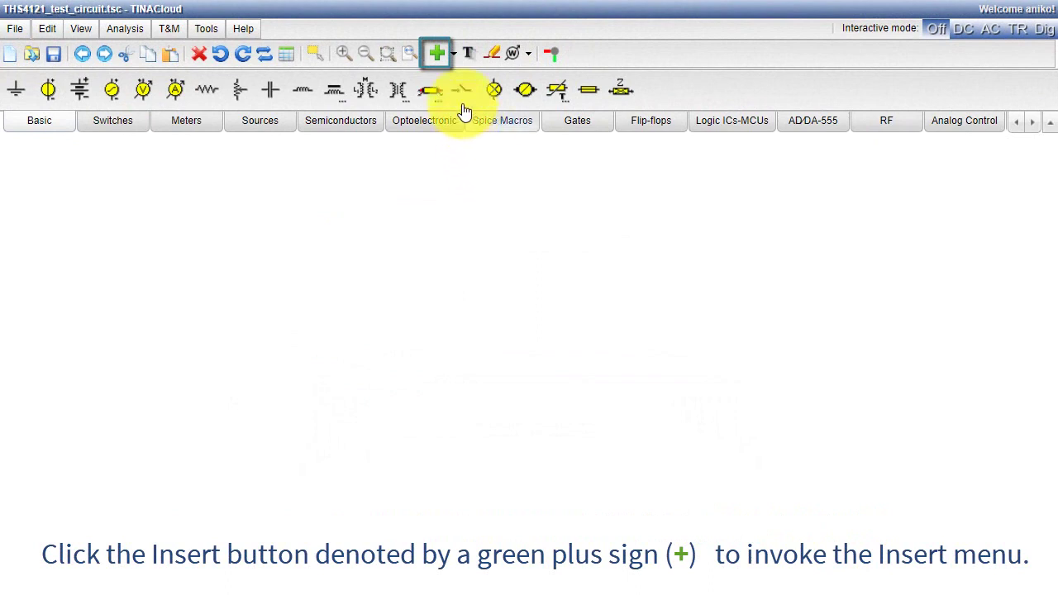
- Start a new macro upload and name it THS4121
click(452, 59)
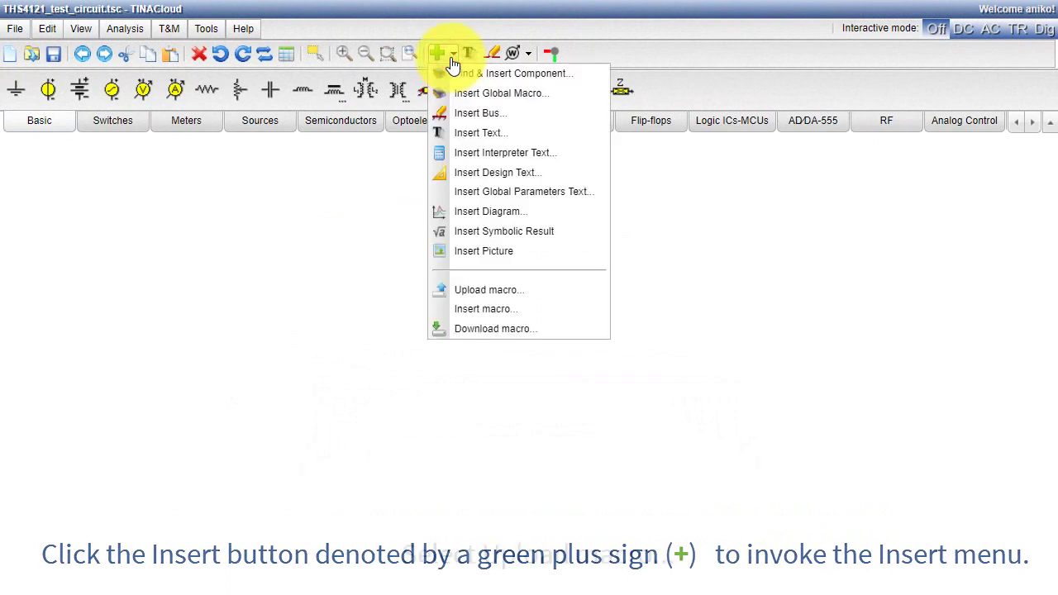
click(523, 289)
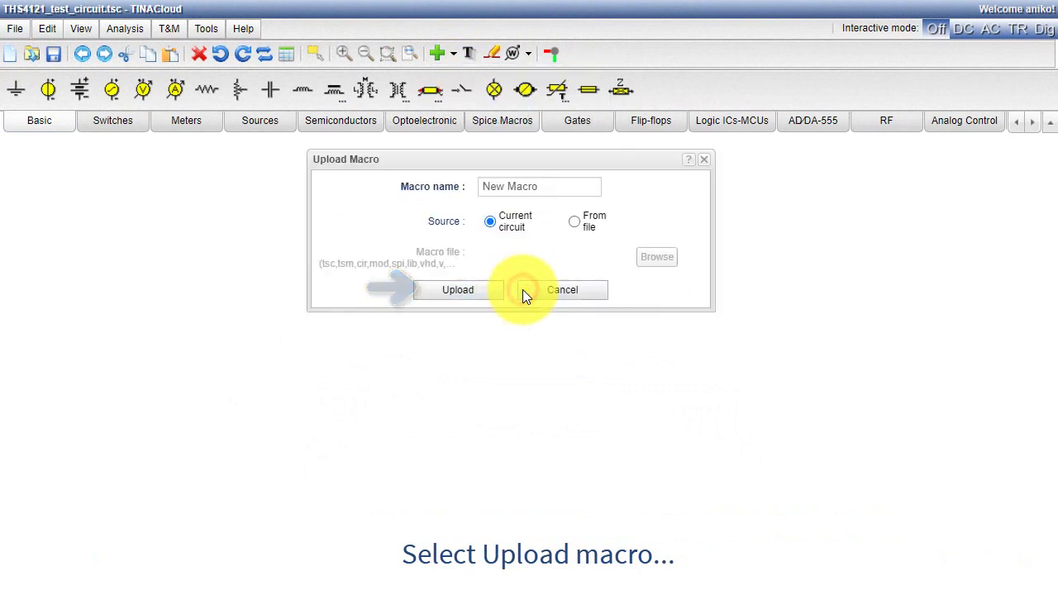
drag(548, 184, 472, 182)
text(TH)
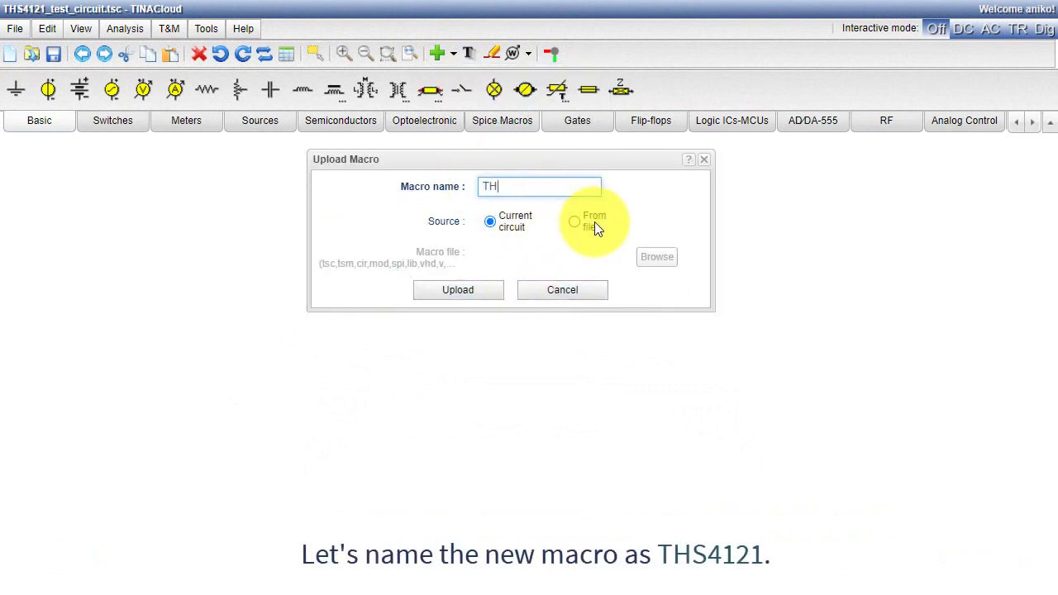
text(S4121)
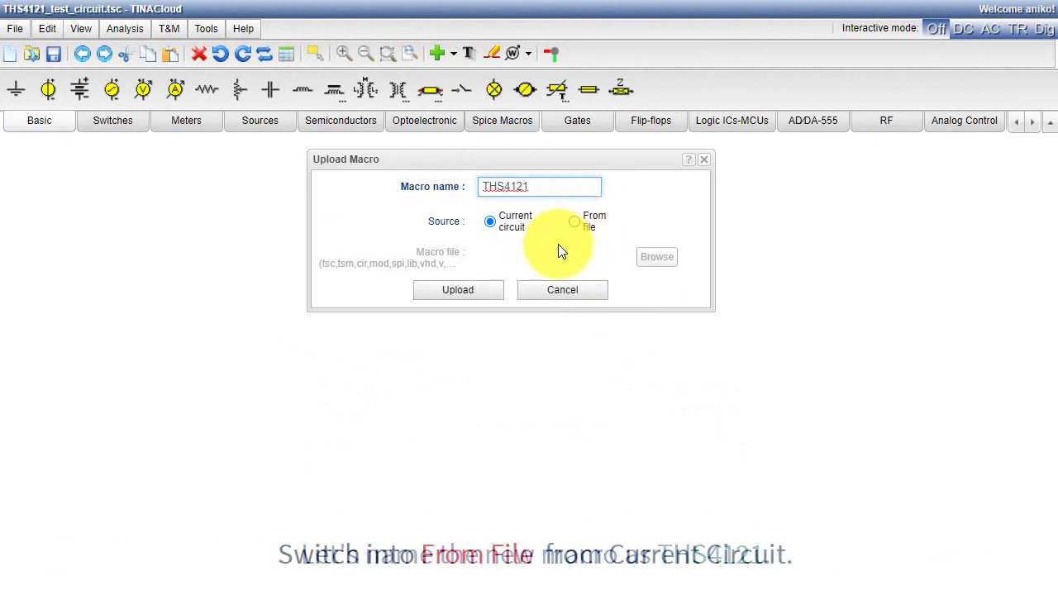
- Set the macro source to From file and select ths4121.cir
click(574, 223)
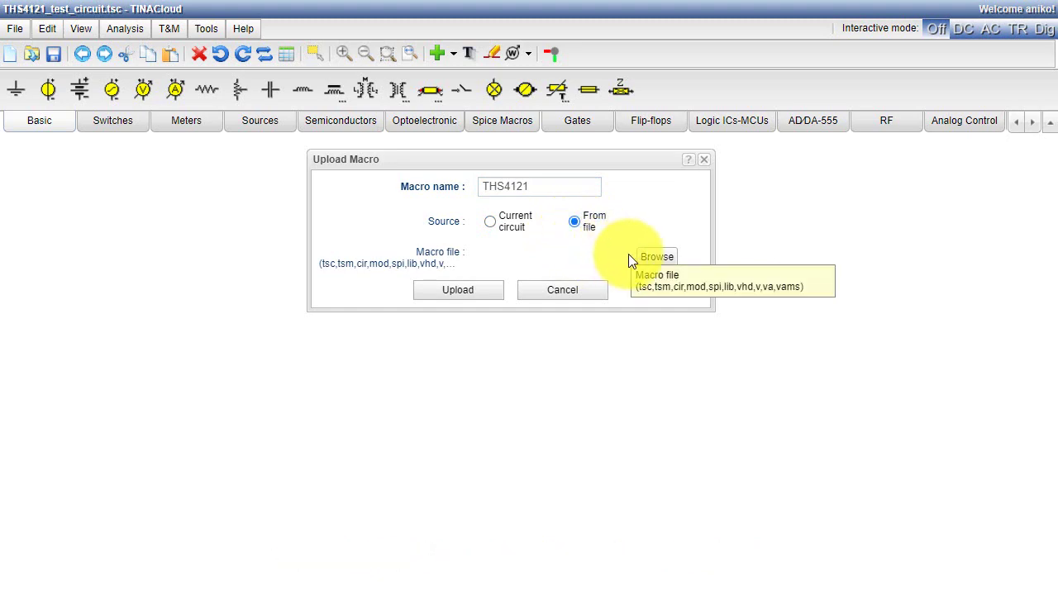
click(653, 259)
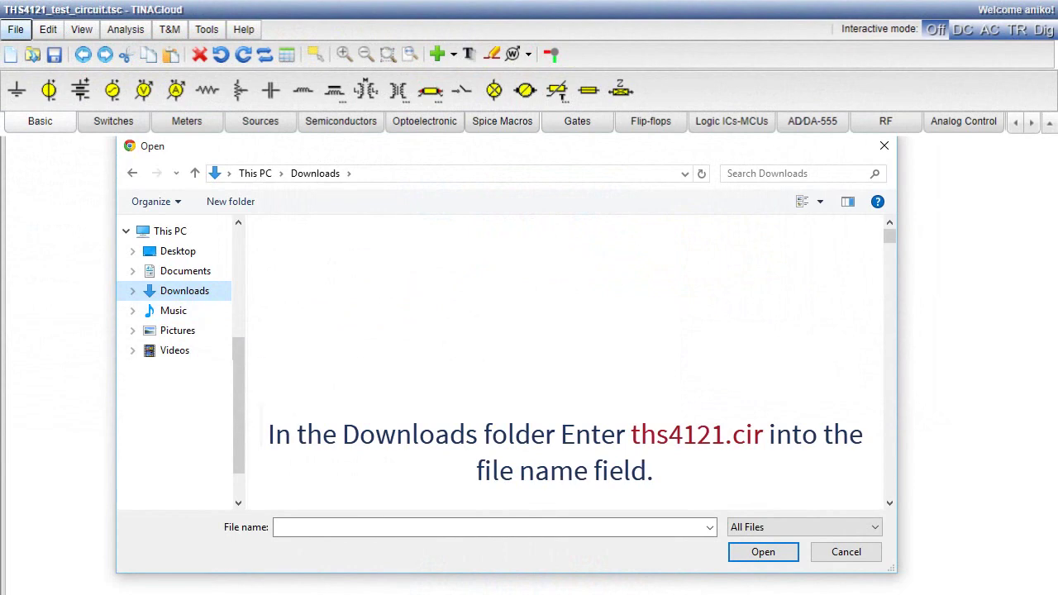
click(312, 526)
text(THS)
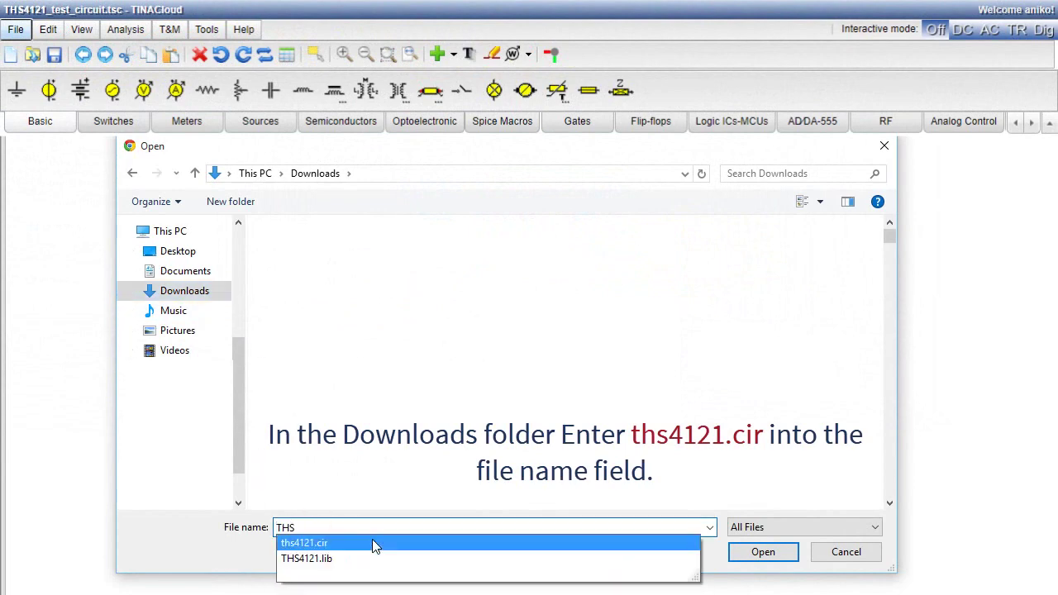
click(368, 543)
click(370, 544)
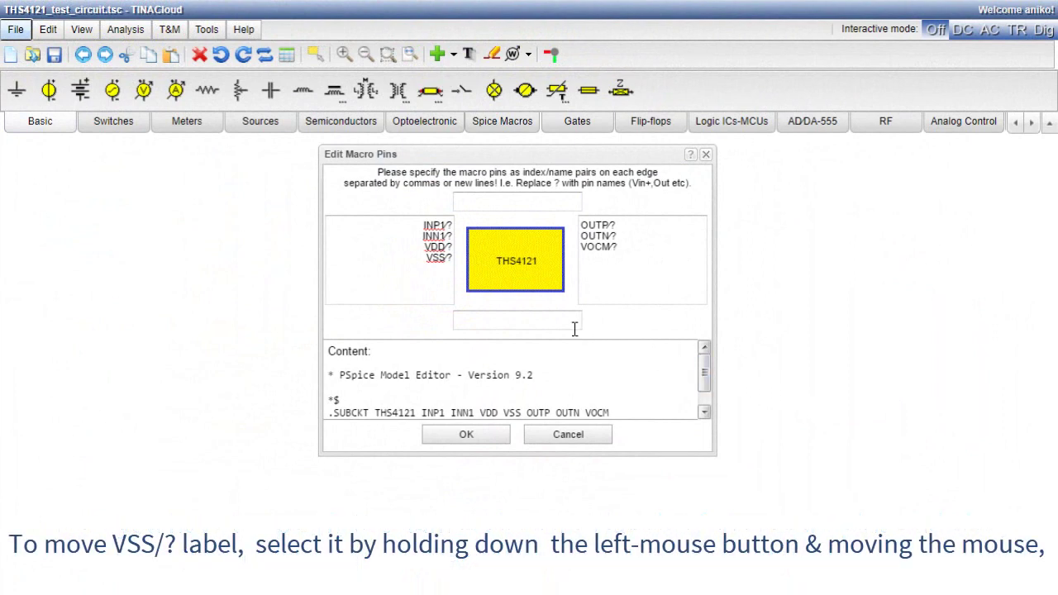
- Move the VSS pin label to the bottom edge and rename it VSS/VSS
drag(416, 258, 443, 261)
right_click(443, 261)
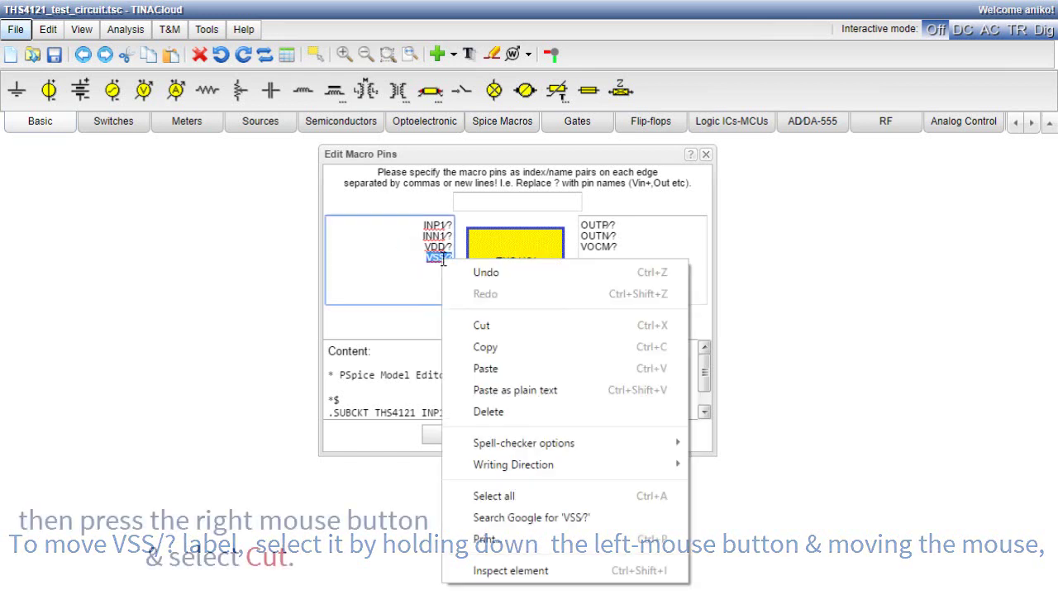
click(494, 326)
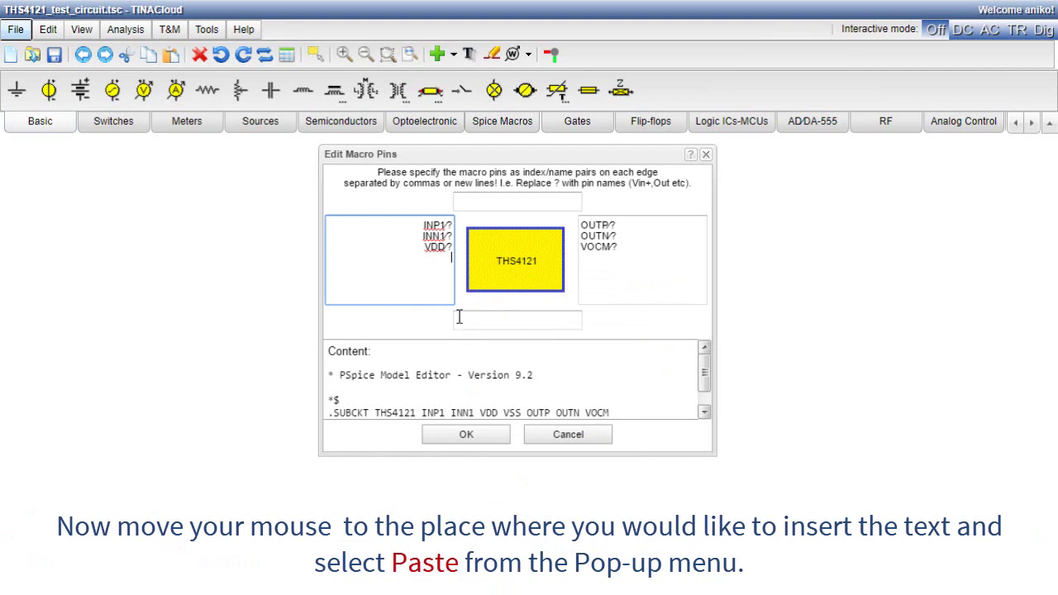
click(458, 316)
right_click(456, 318)
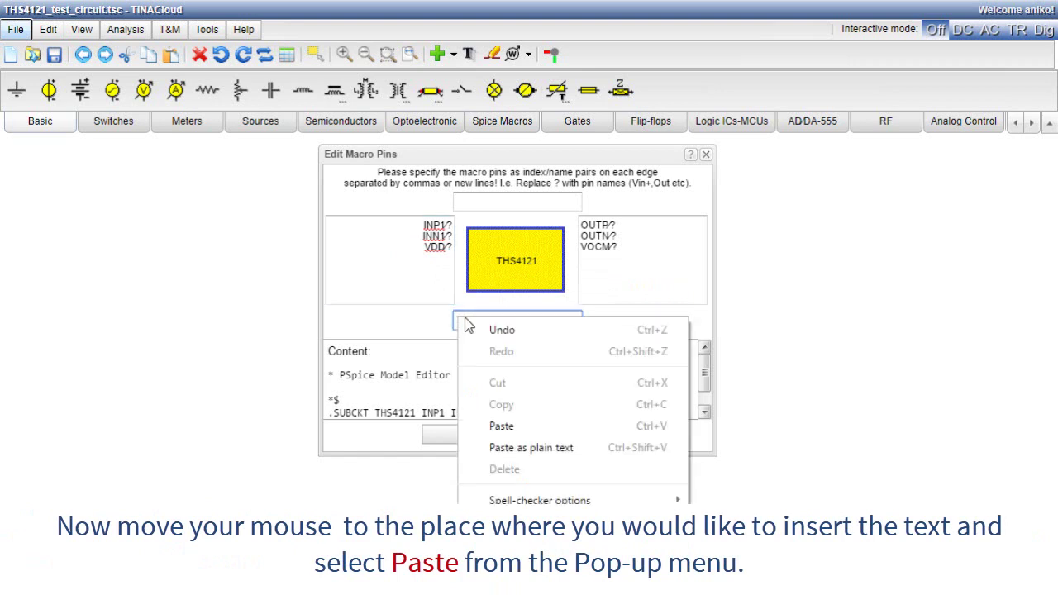
click(530, 434)
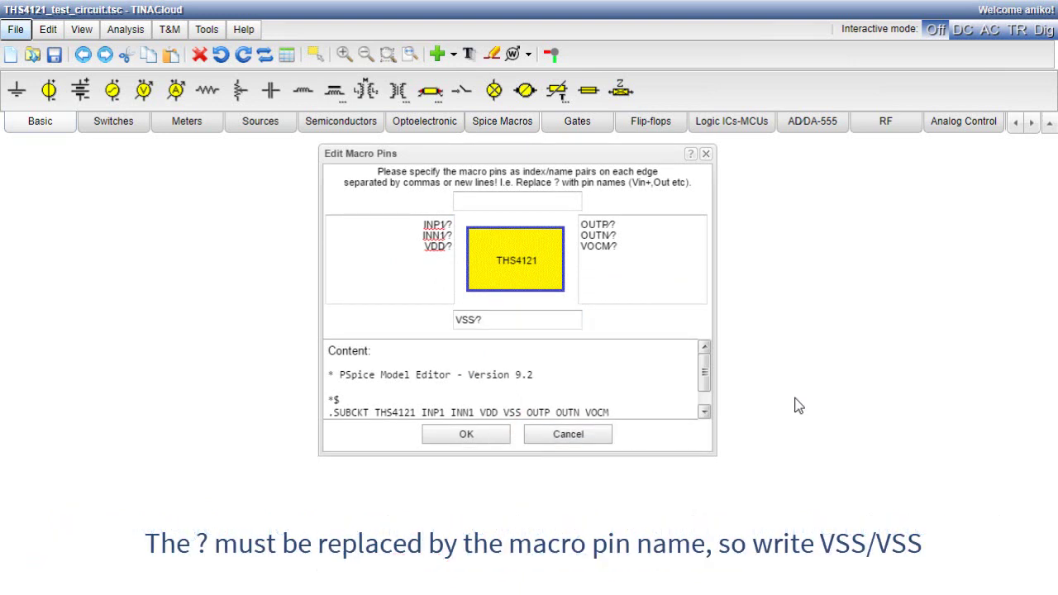
click(496, 321)
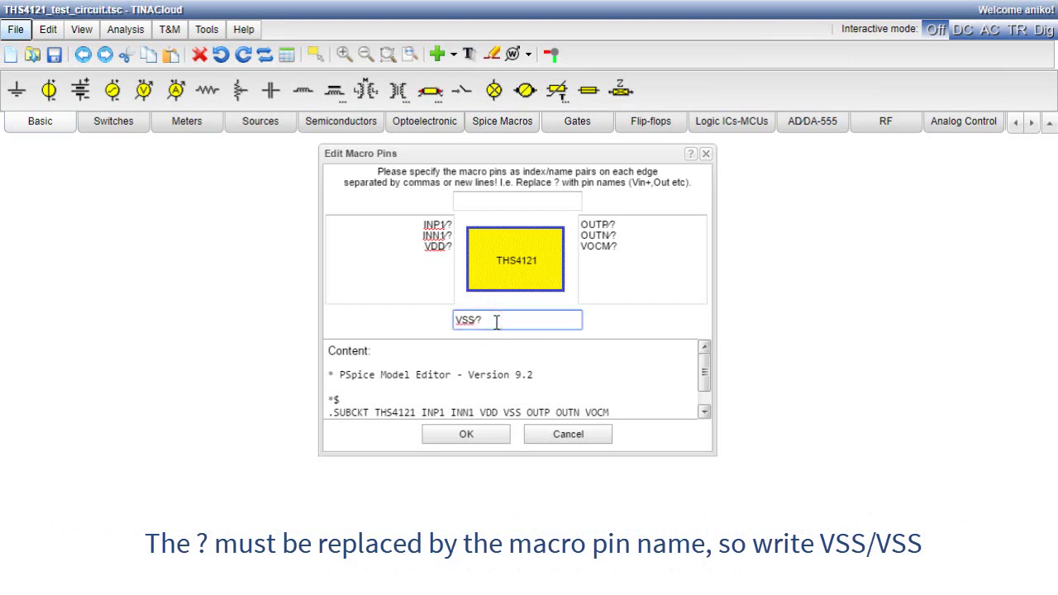
key(BackSpace)
text(/VSS)
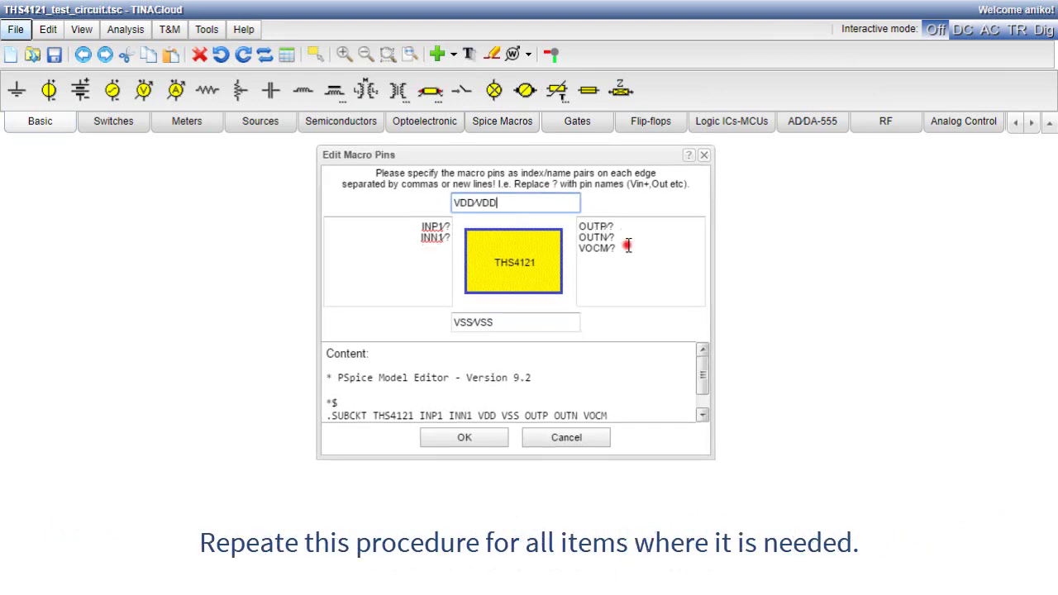
- Move the VOCM pin from the right side to the left pins and accept the pin layout
drag(625, 246, 576, 253)
key(Delete)
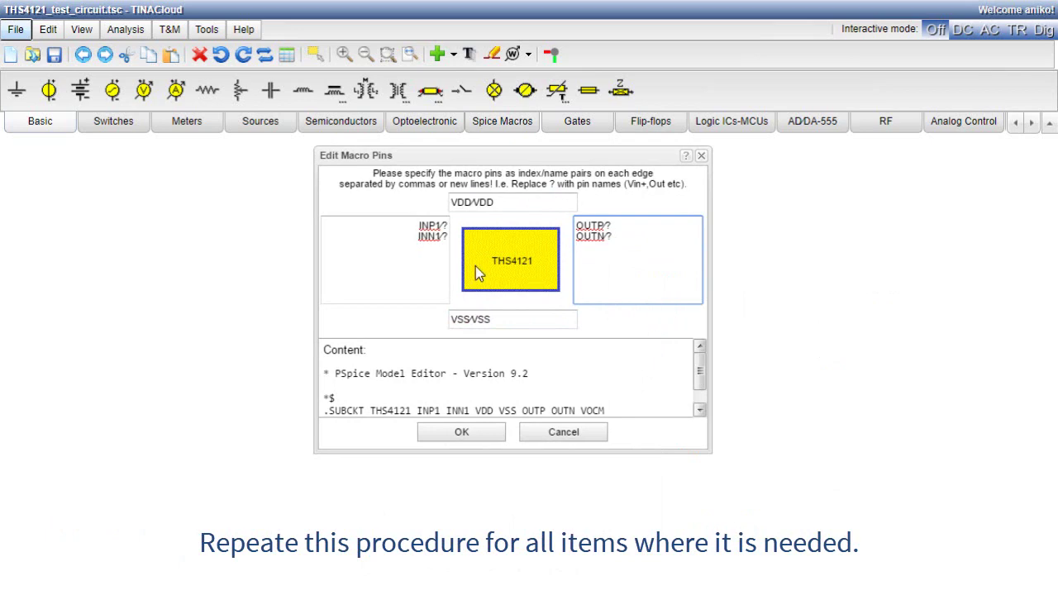
click(412, 236)
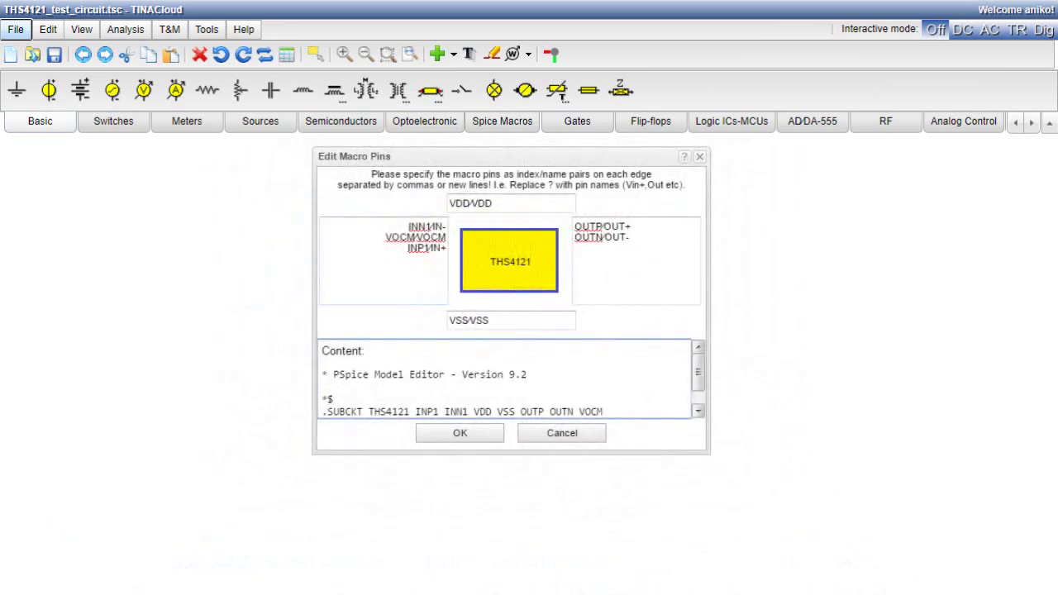
click(461, 436)
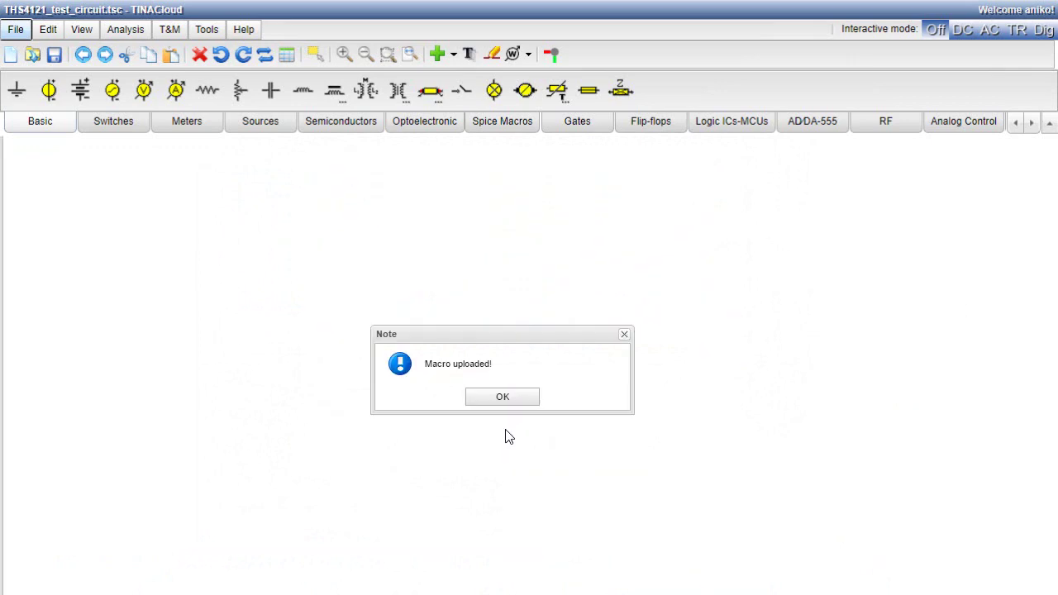
- Insert the THS4121 user macro and place it on the workspace as U1
click(502, 400)
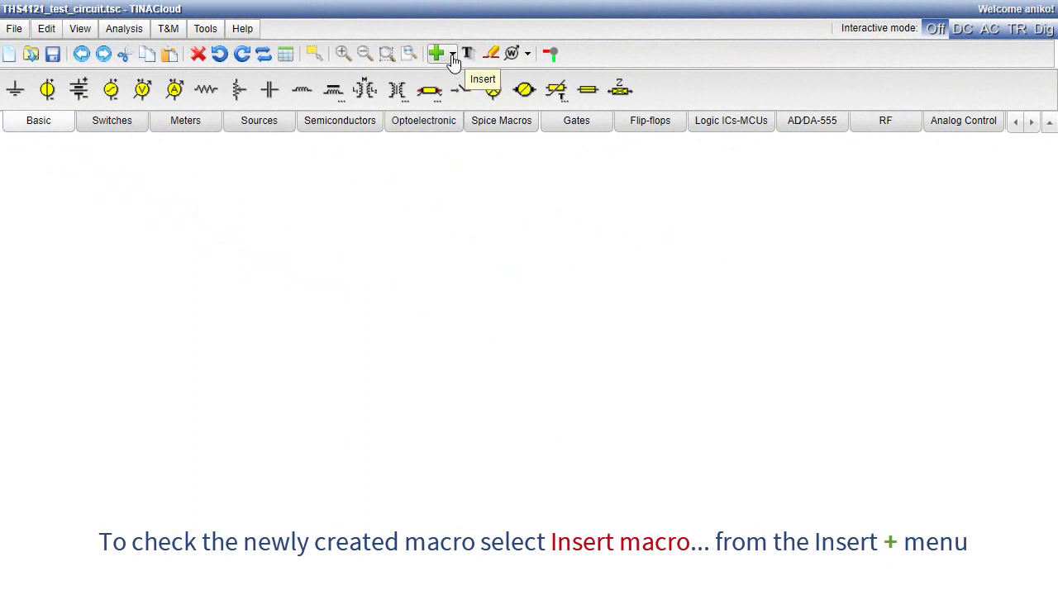
click(452, 54)
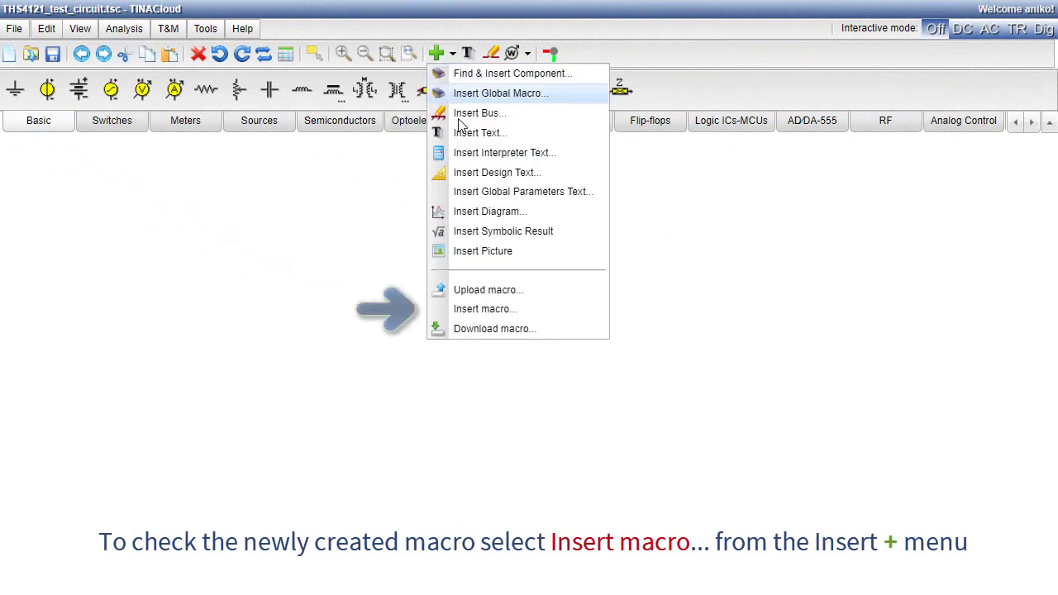
click(486, 310)
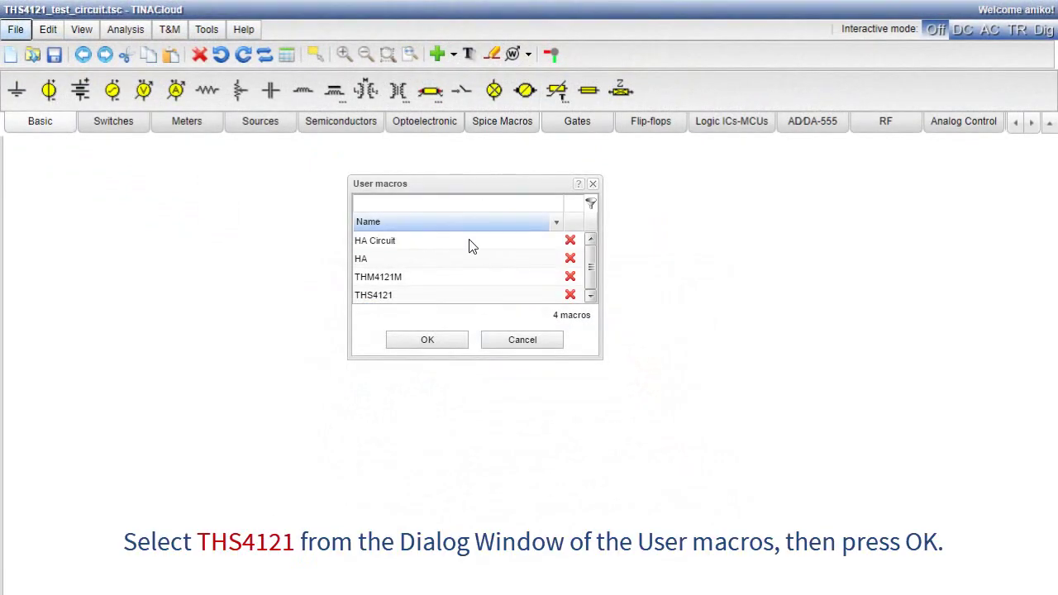
click(471, 300)
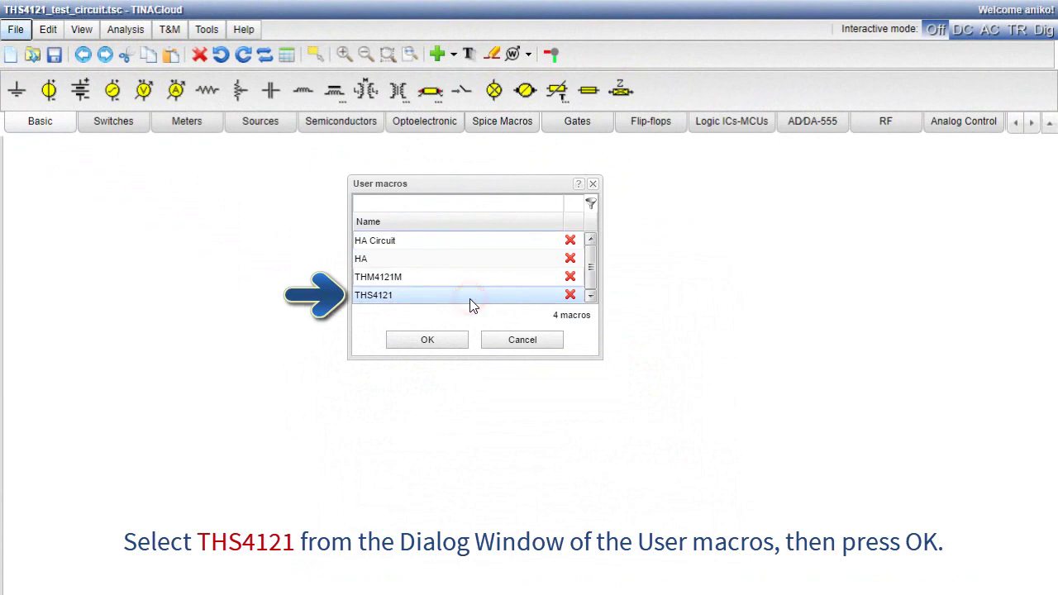
click(439, 348)
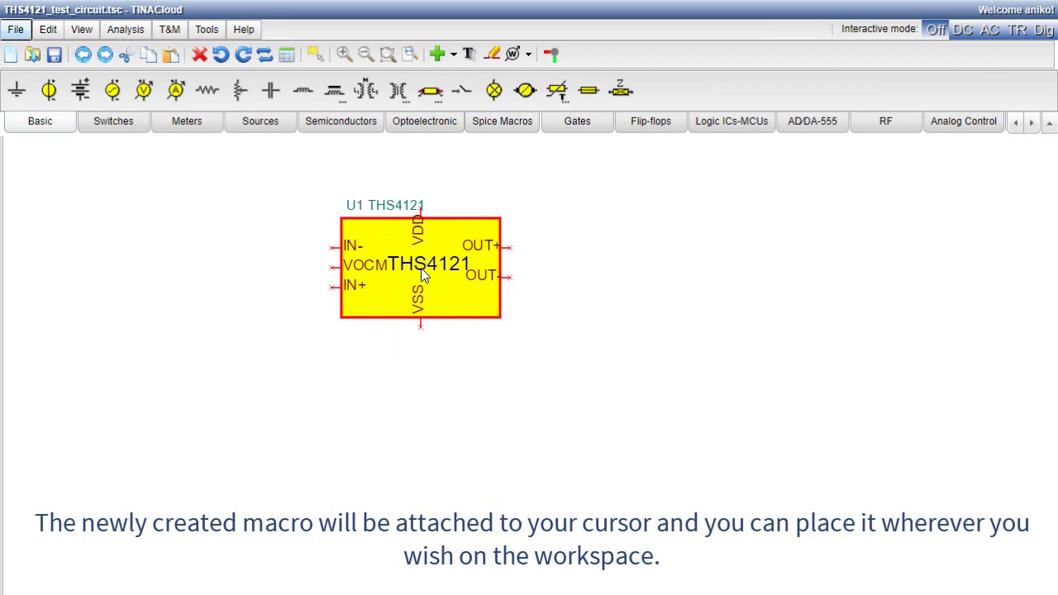
click(421, 270)
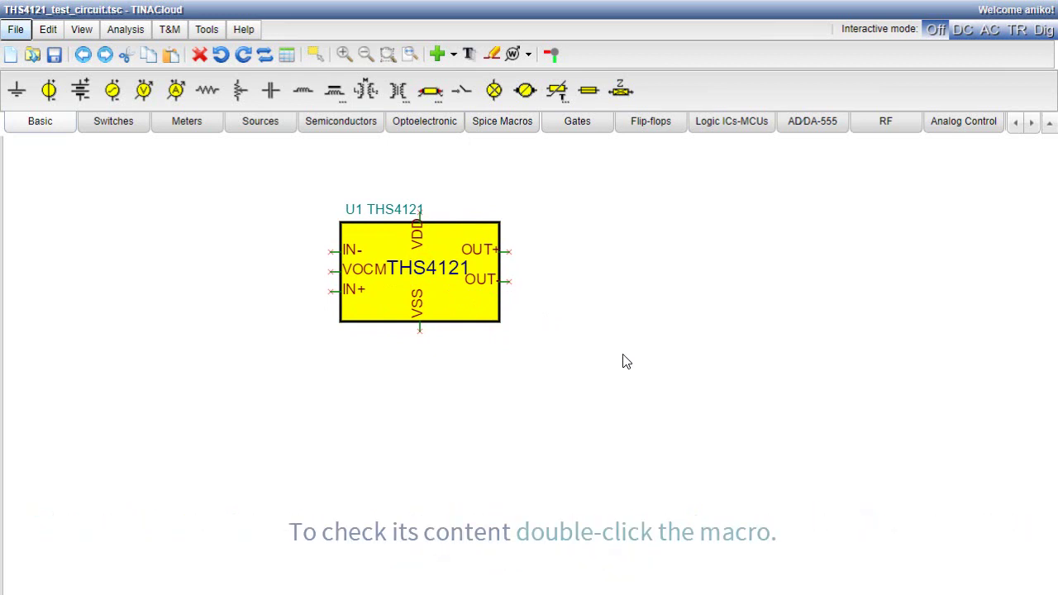
double_click(436, 288)
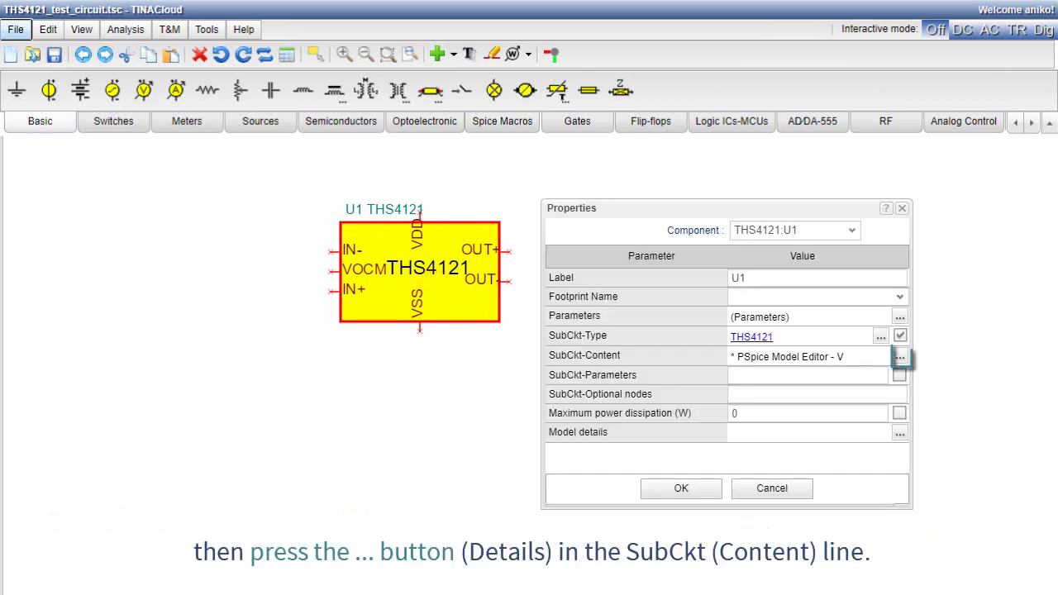
click(900, 356)
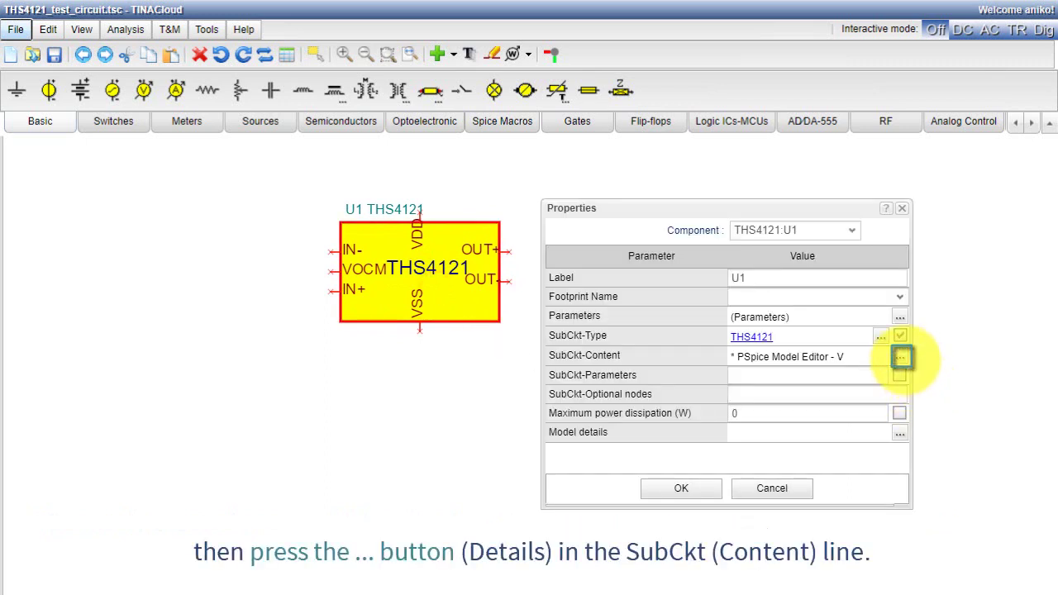
click(900, 356)
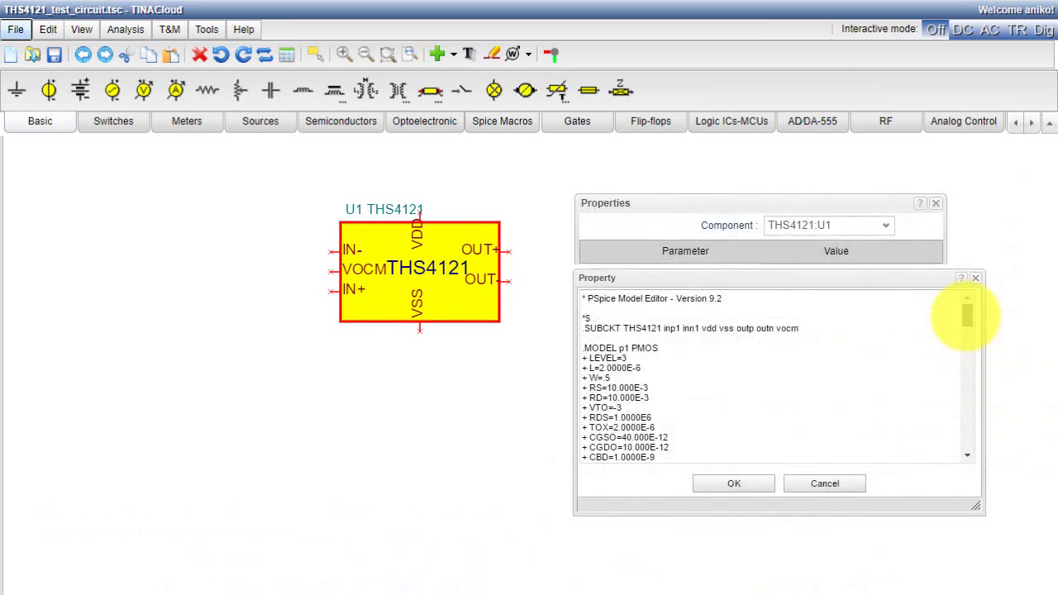
click(967, 314)
drag(967, 314, 965, 451)
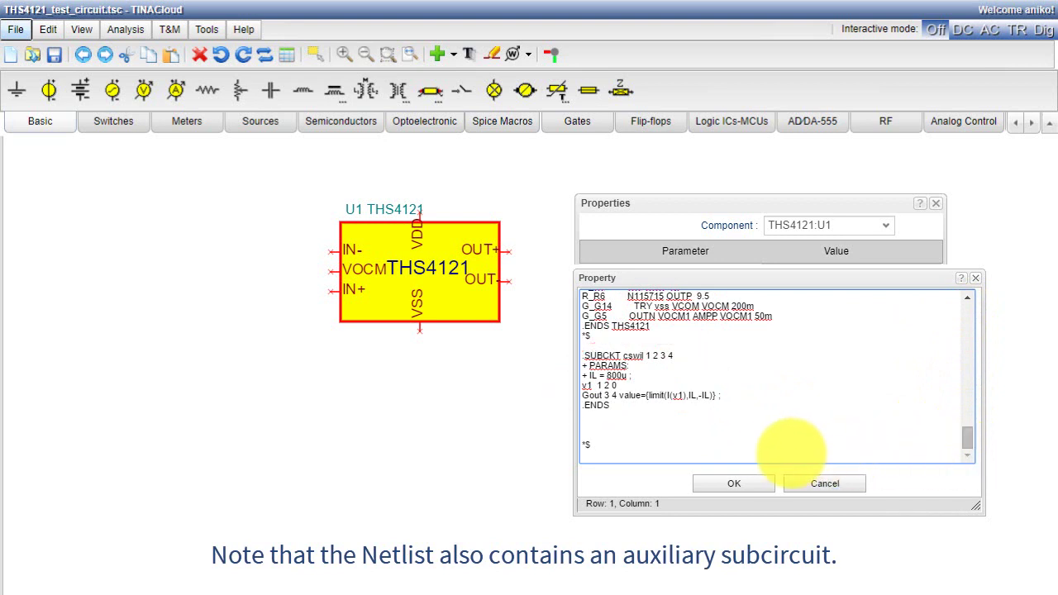
click(734, 484)
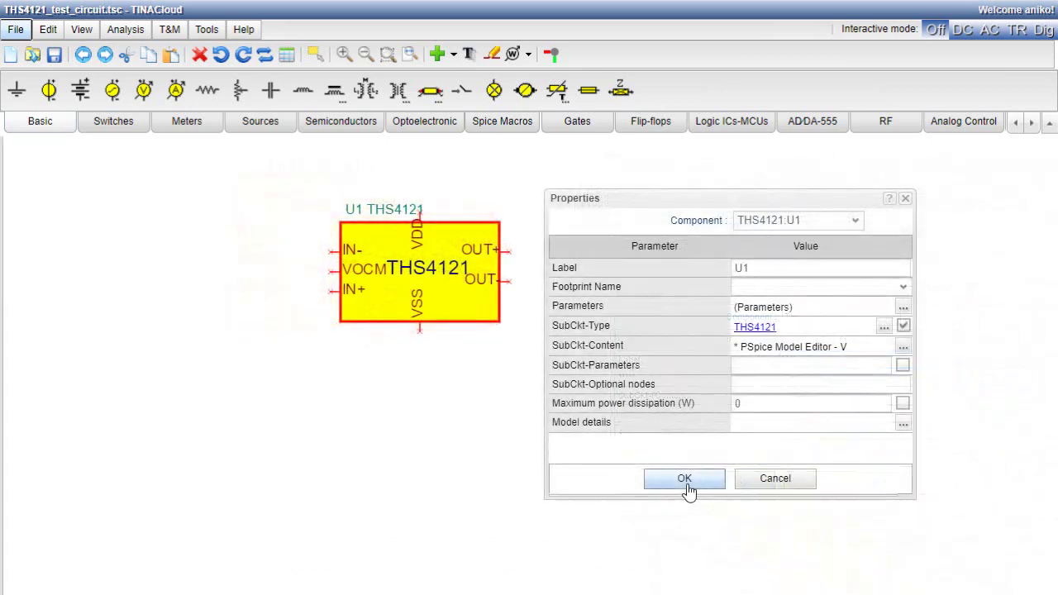
click(684, 480)
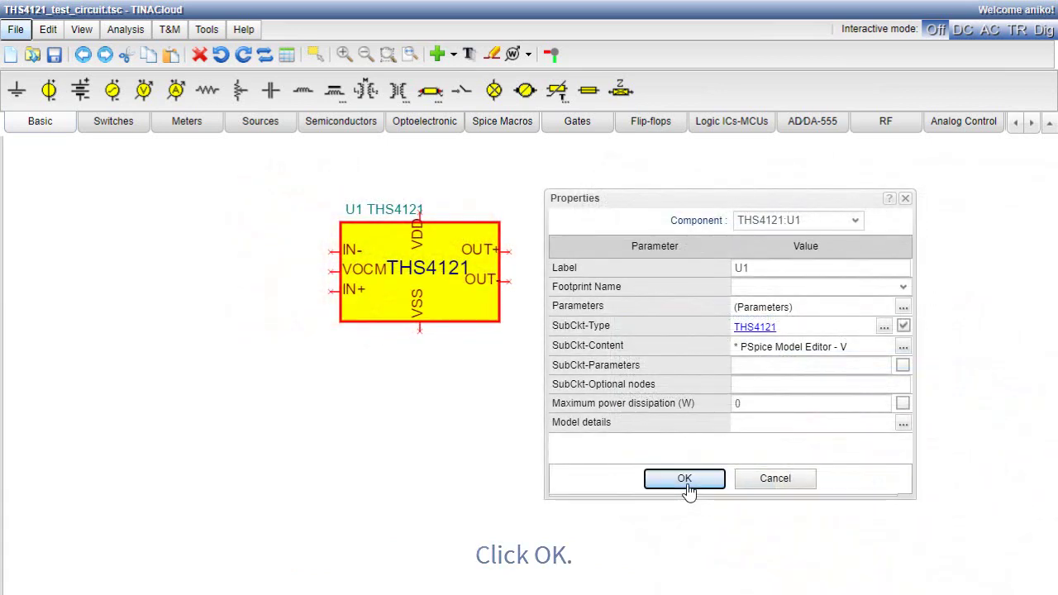
click(734, 484)
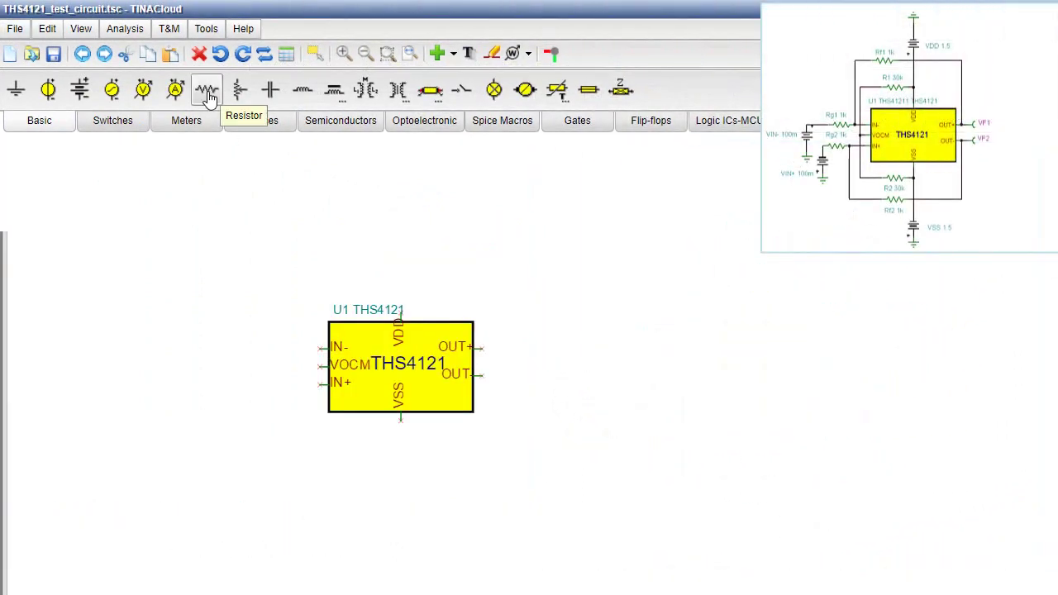
- Place resistor R1 above the macro and set its resistance to 30k
click(207, 90)
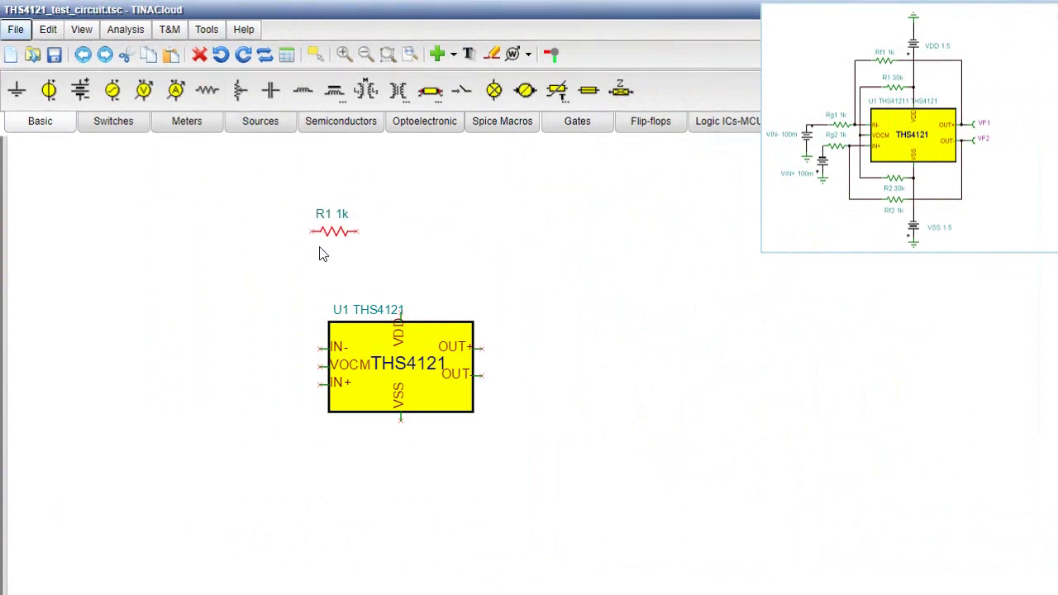
click(336, 282)
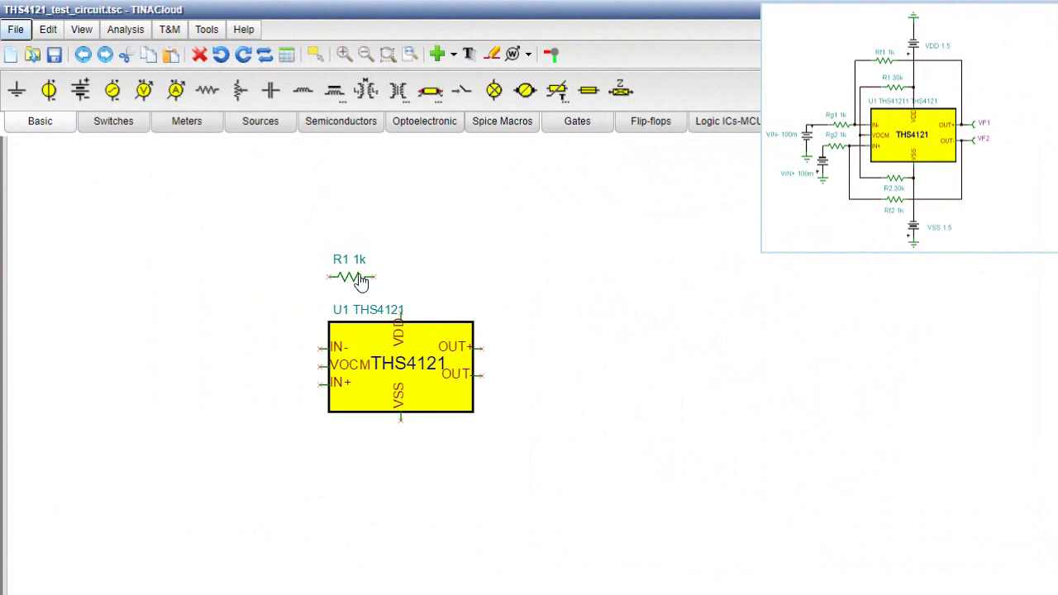
double_click(355, 279)
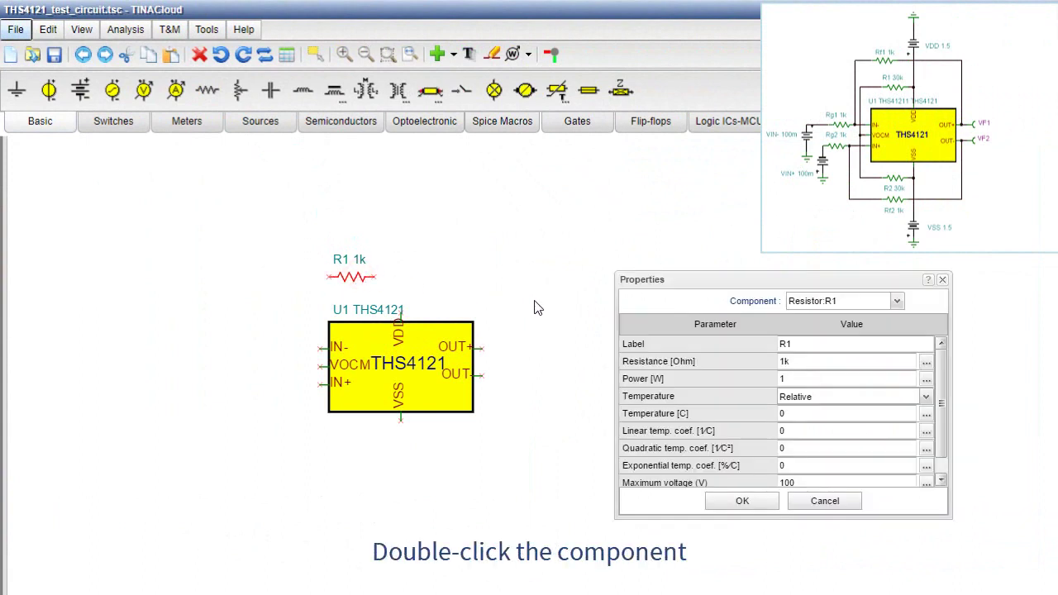
click(785, 361)
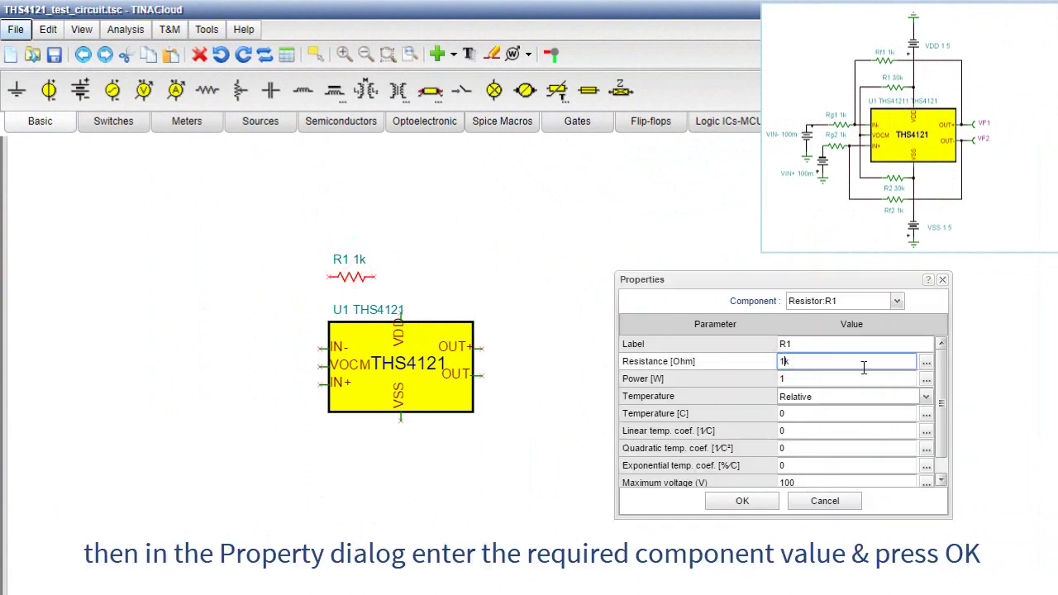
key(BackSpace)
text(30)
click(744, 502)
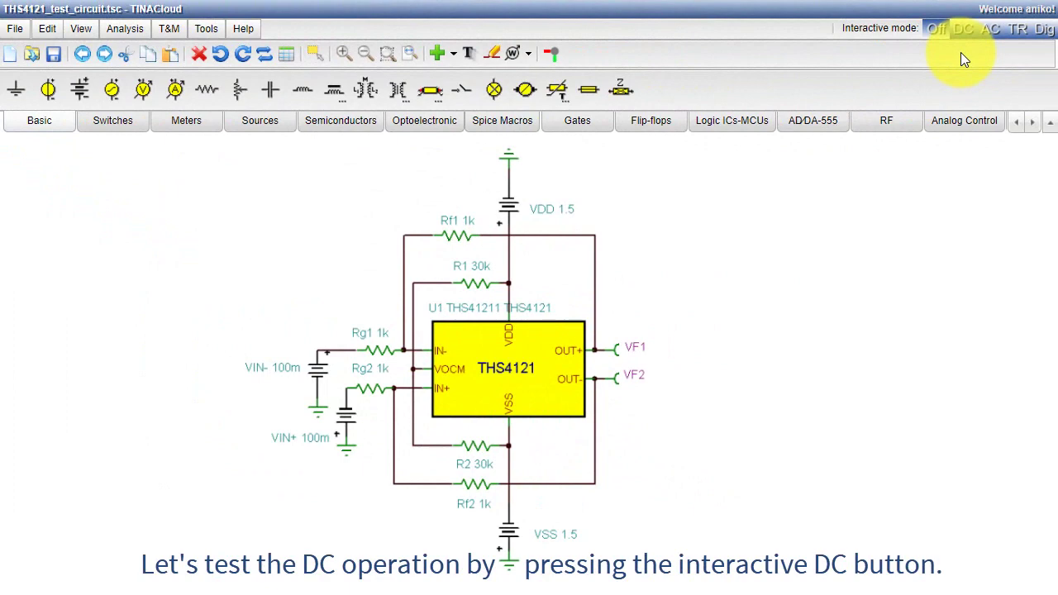
- Turn on interactive DC analysis, showing VF1 at -99.99mV and VF2 at 99.99mV
click(963, 33)
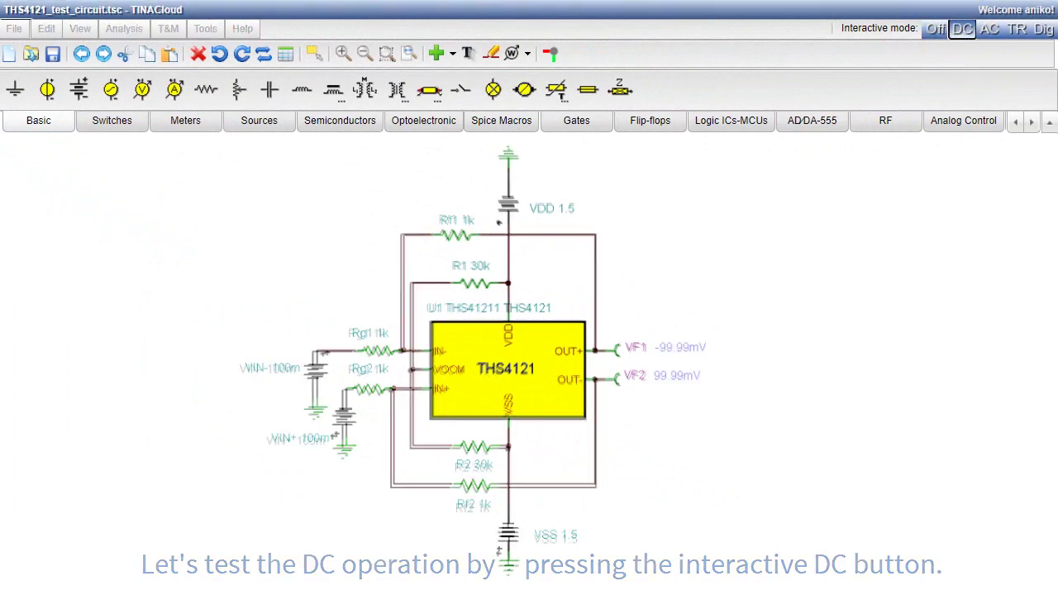